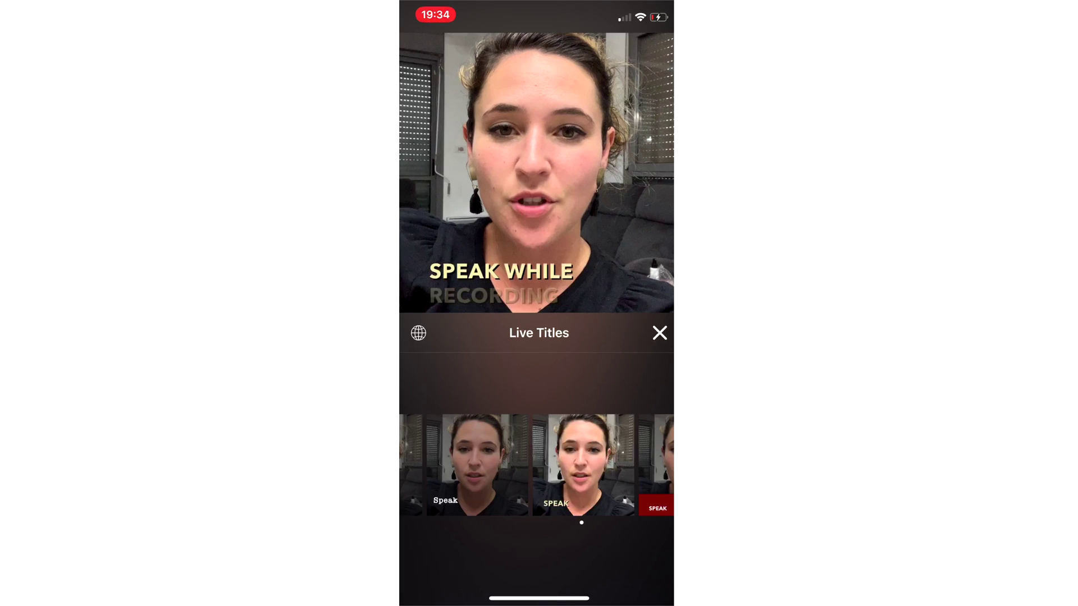
- Browse the available Live Titles styles and close the style selection
{"action": "left_click_drag", "start_coordinate": [618, 466], "coordinate": [477, 466]}
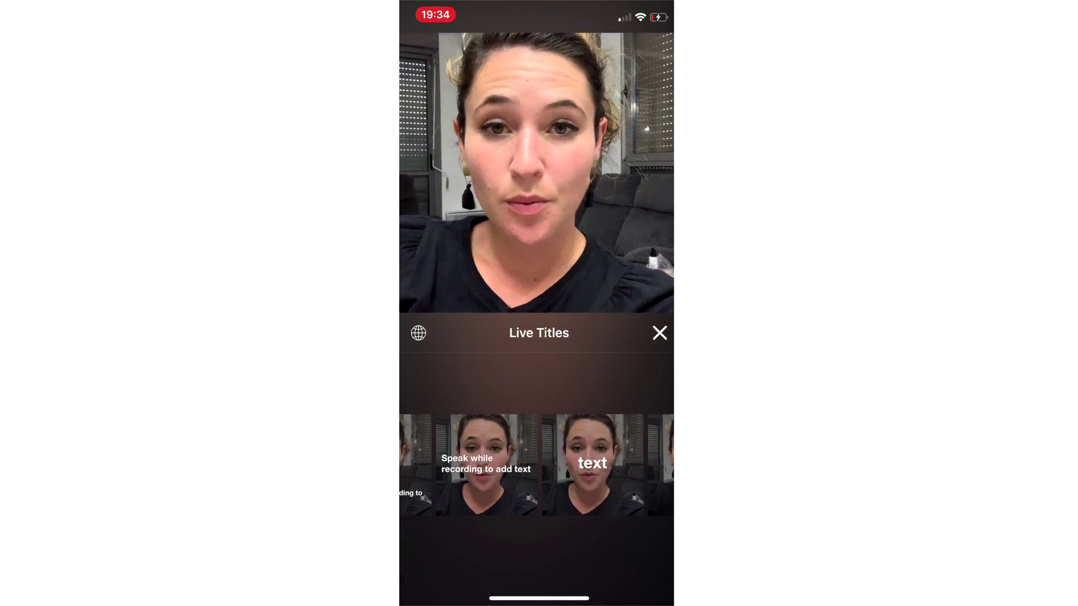
{"action": "left_click", "coordinate": [659, 333]}
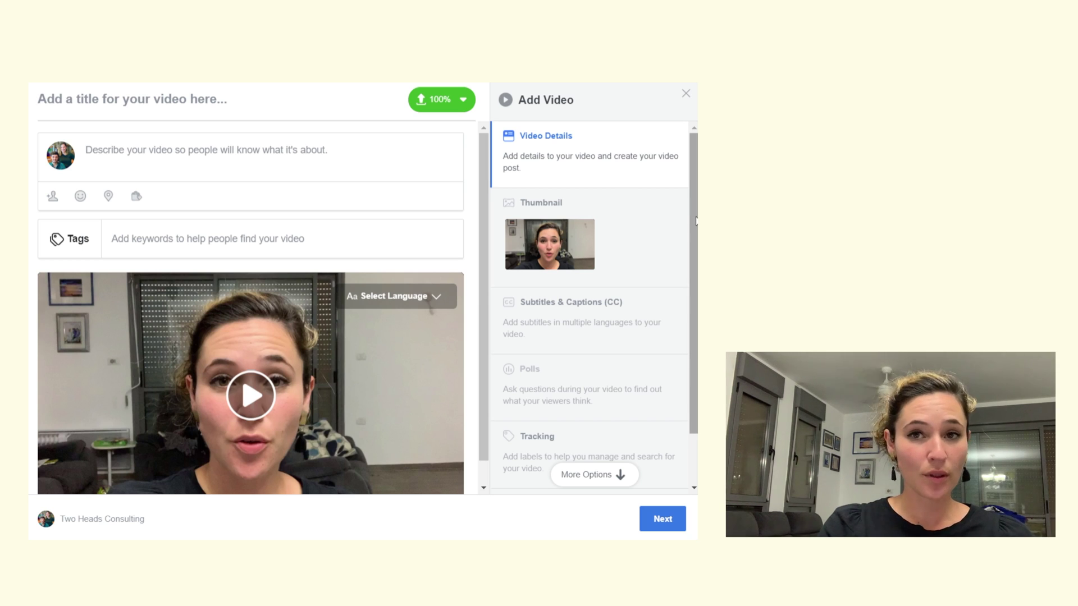
- Open the Subtitles & Captions settings of the uploaded video and set the video language to English
{"action": "scroll", "coordinate": [696, 221], "scroll_direction": "down", "scroll_amount": 1}
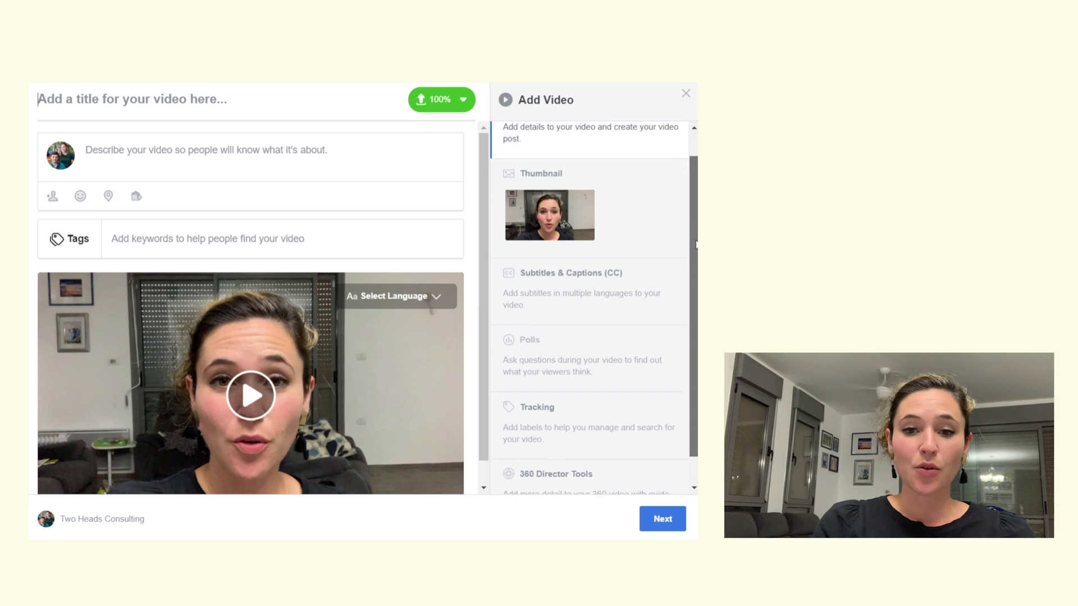
{"action": "left_click", "coordinate": [576, 305]}
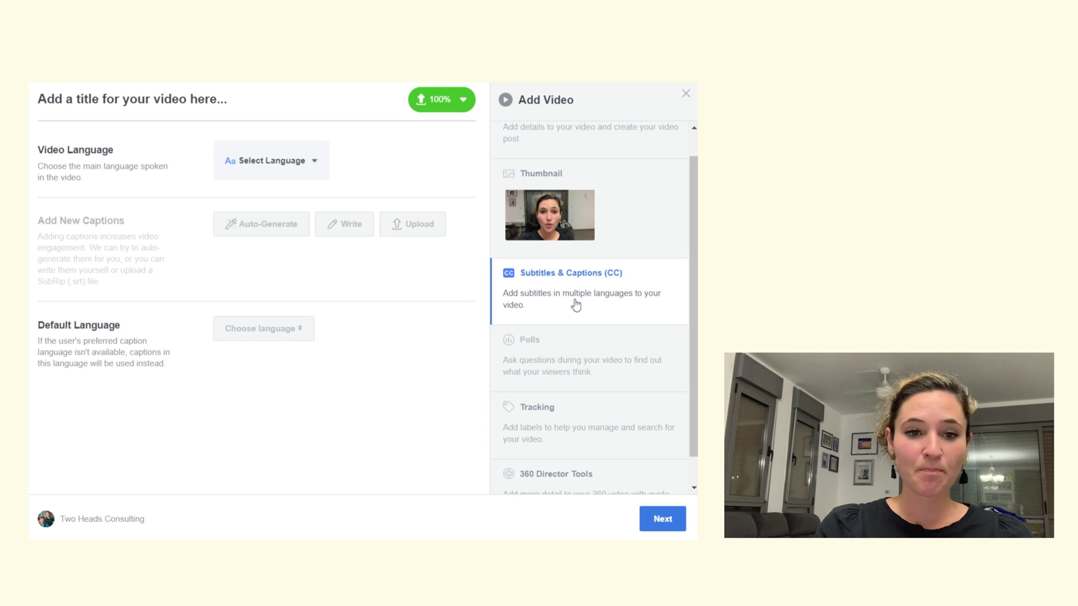
{"action": "left_click", "coordinate": [268, 161]}
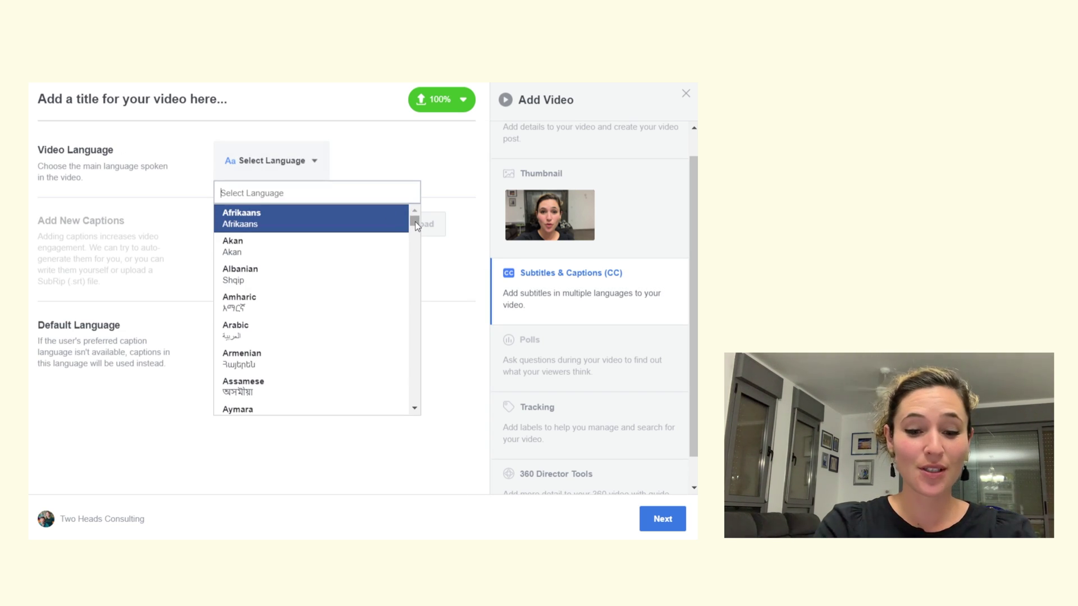
{"action": "type", "text": "engli"}
{"action": "left_click", "coordinate": [272, 224]}
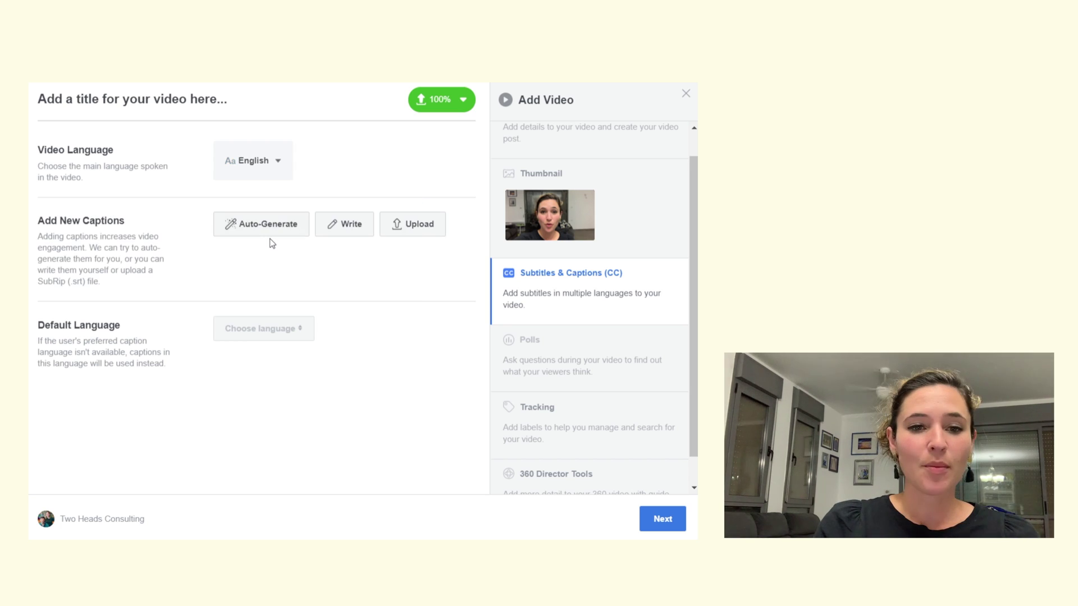
- Auto-generate English captions for the video and open them for editing
{"action": "left_click", "coordinate": [271, 230]}
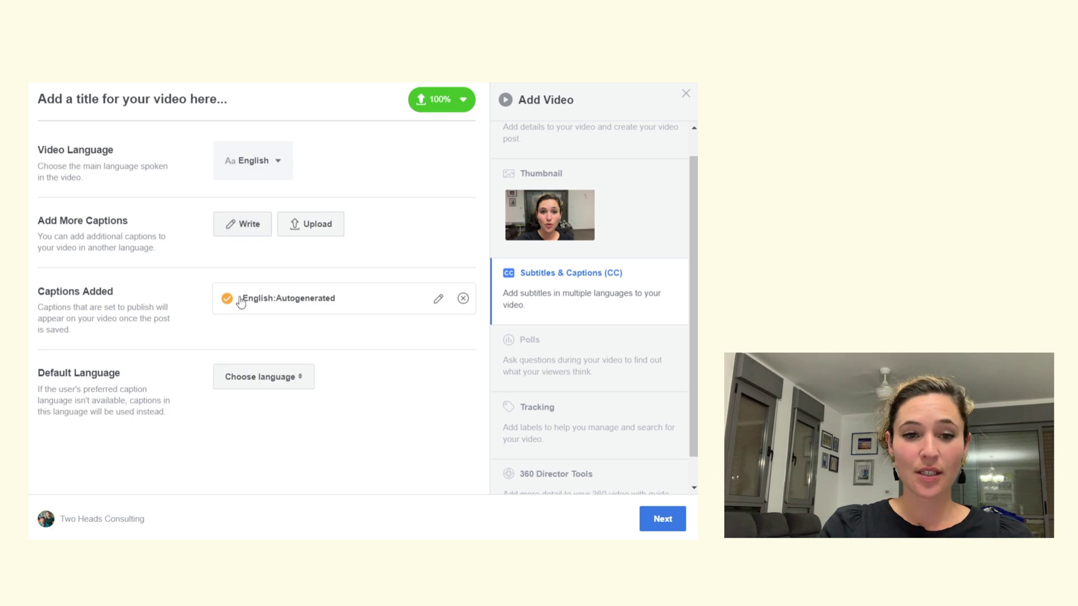
{"action": "left_click", "coordinate": [440, 300]}
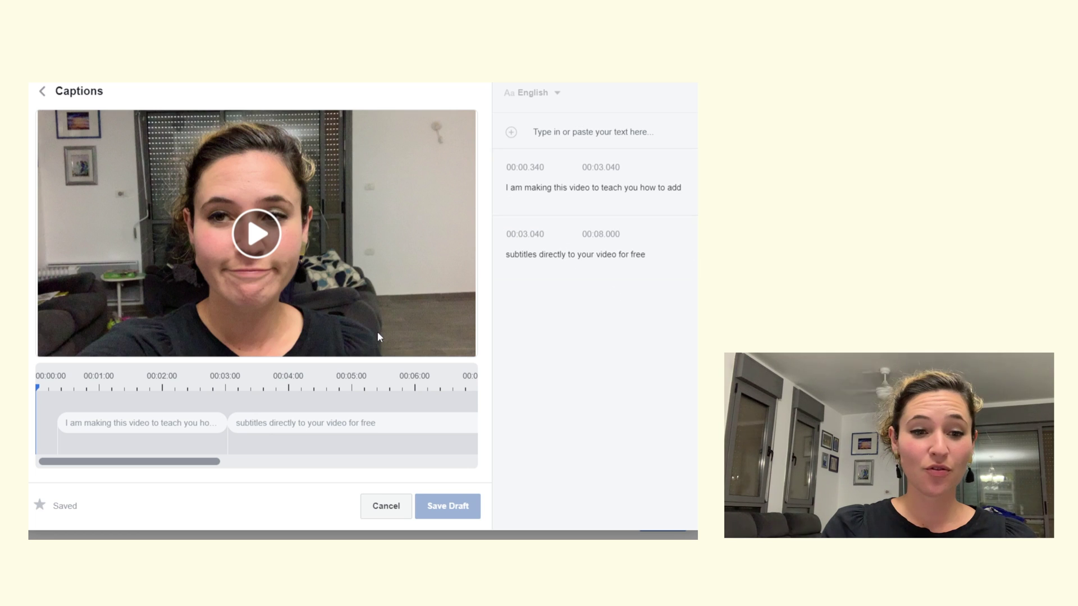
- Review both captions and shorten the first one on the timeline so it ends at about 00:02.606
{"action": "left_click_drag", "start_coordinate": [156, 465], "coordinate": [62, 450]}
{"action": "left_click", "coordinate": [353, 418]}
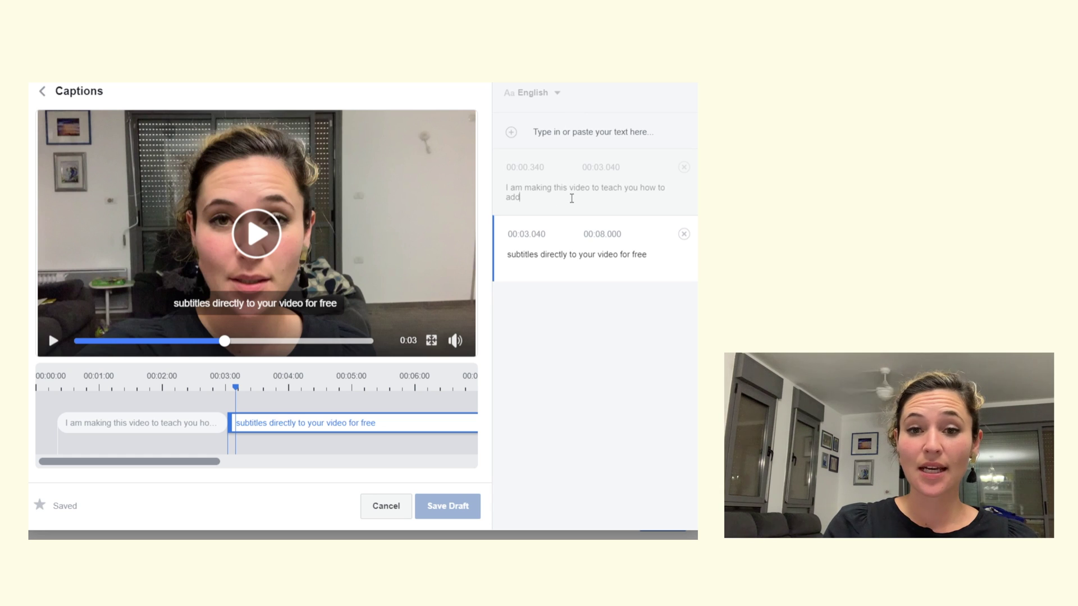
{"action": "left_click", "coordinate": [569, 199]}
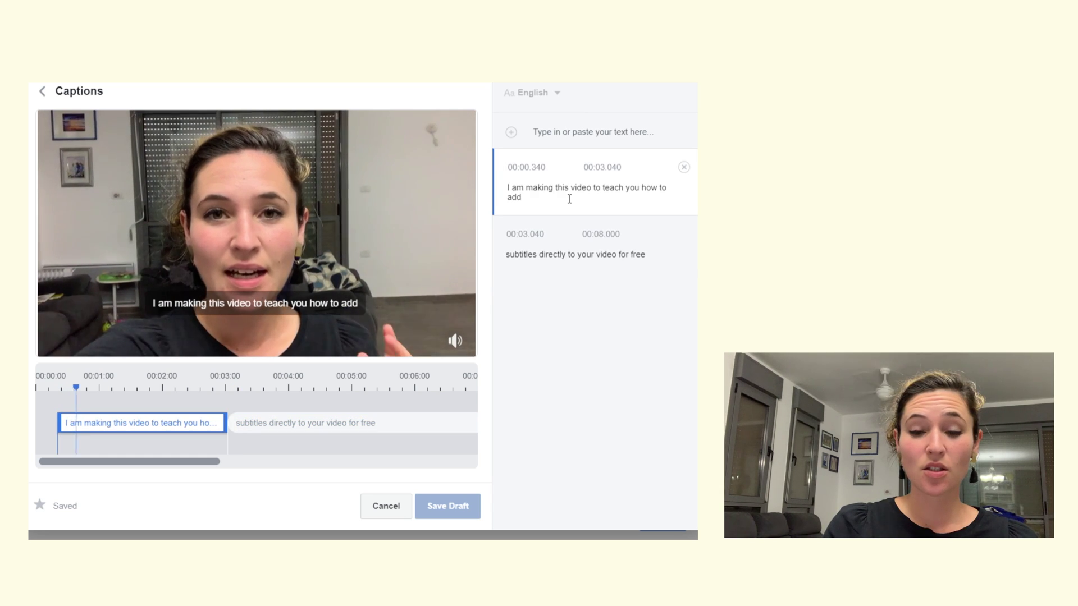
{"action": "double_click", "coordinate": [540, 188]}
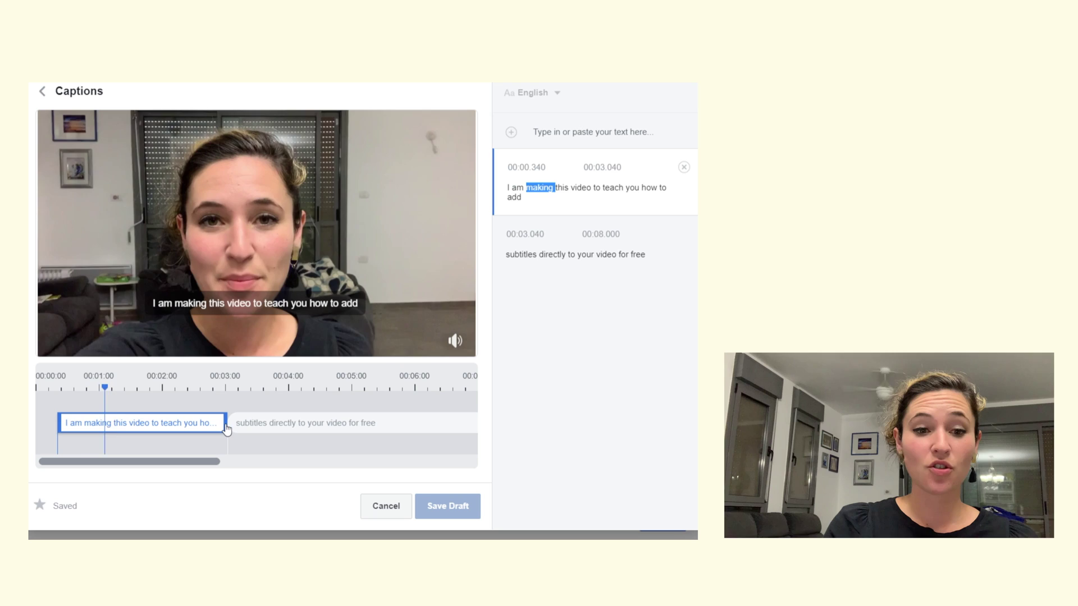
{"action": "left_click_drag", "start_coordinate": [230, 426], "coordinate": [176, 426]}
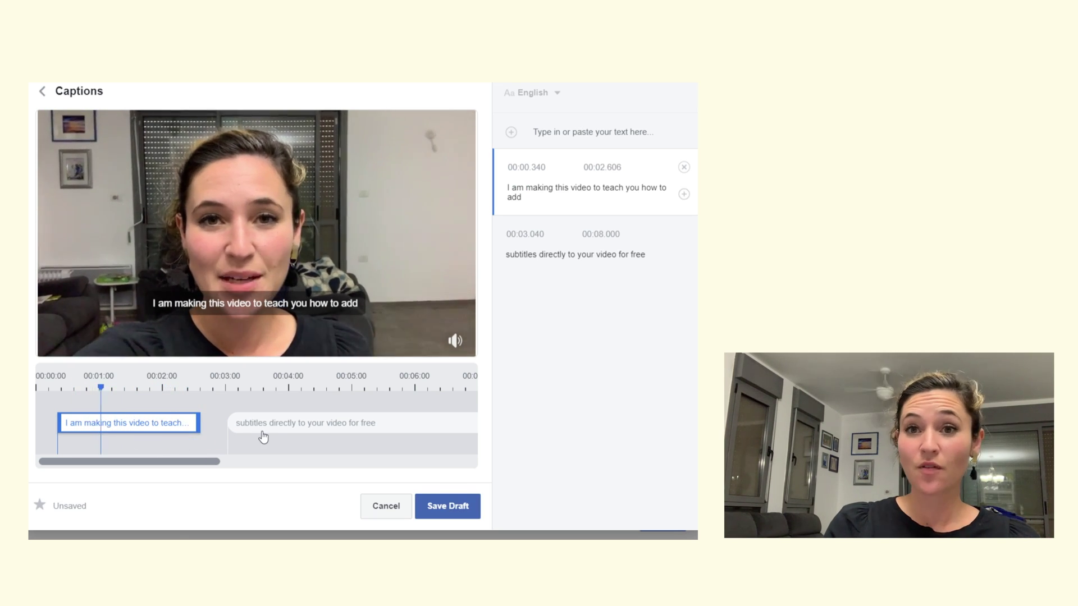
{"action": "left_click", "coordinate": [233, 277]}
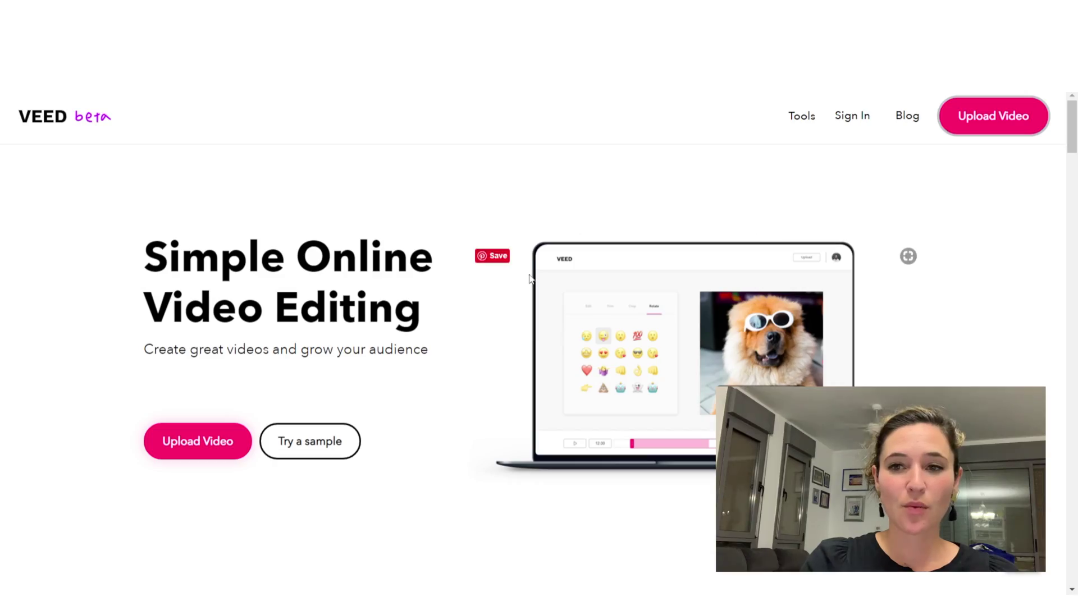
- Switch to VEED, upload the video and add subtitles to it automatically
{"action": "left_click", "coordinate": [982, 127]}
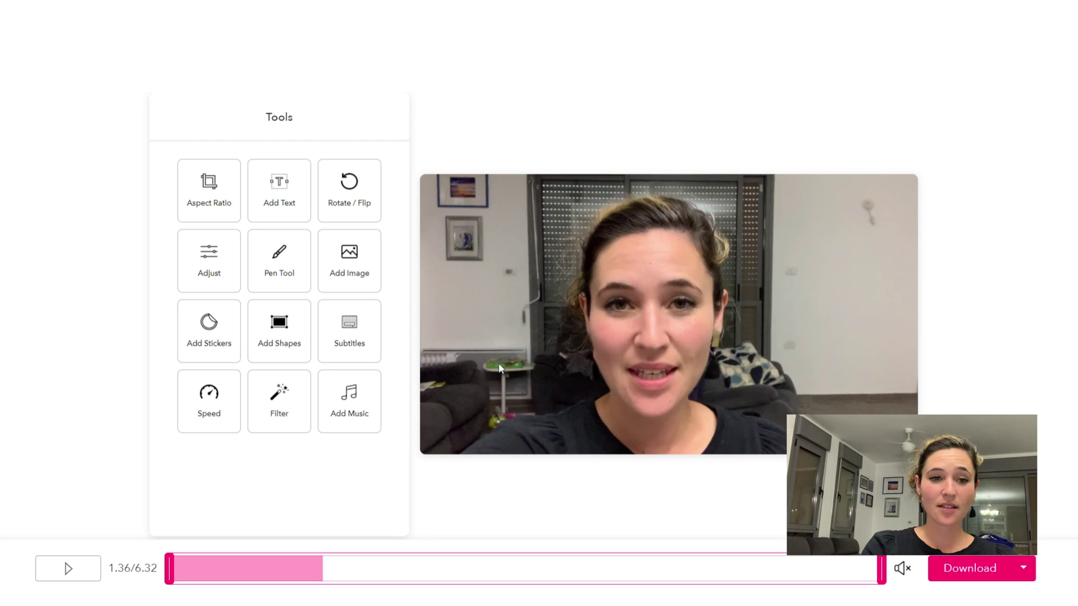
{"action": "left_click", "coordinate": [367, 345]}
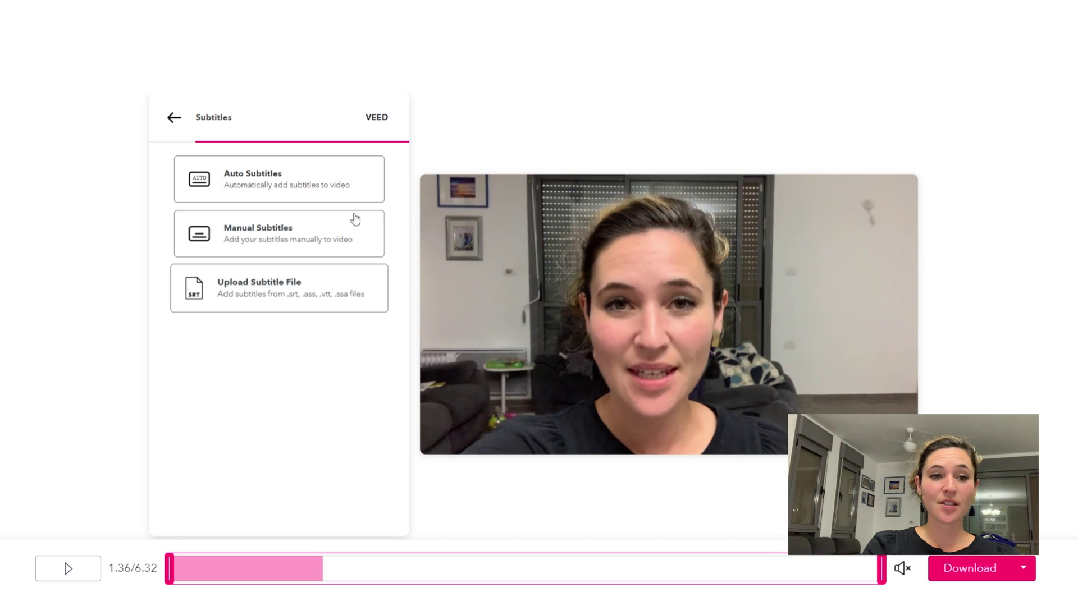
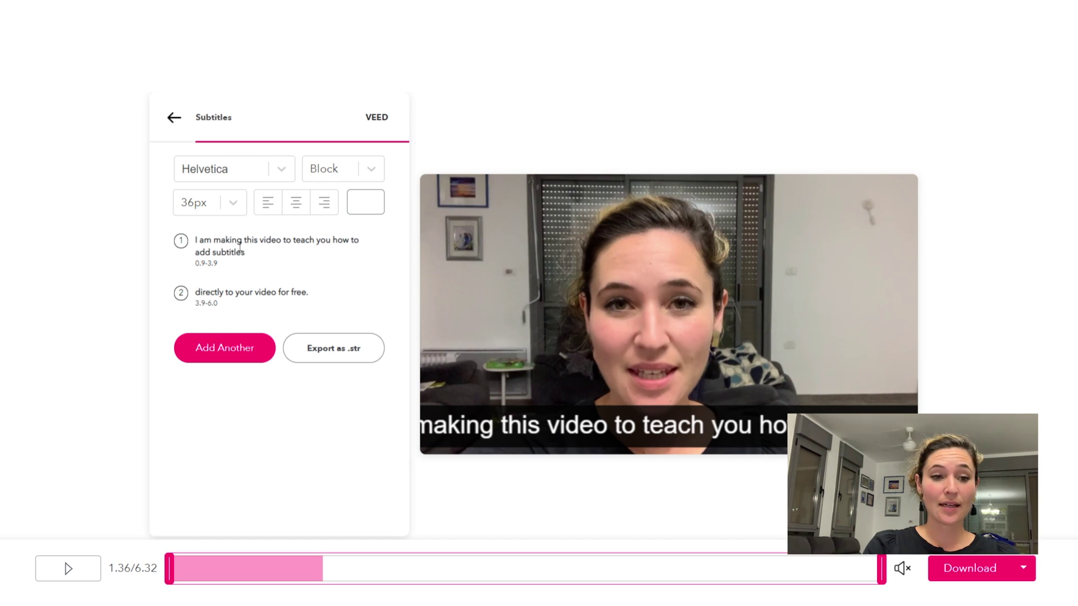
- Open the first subtitle for editing and set the subtitle font to Arial Black at 18px
{"action": "left_click", "coordinate": [240, 247]}
{"action": "left_click", "coordinate": [292, 263]}
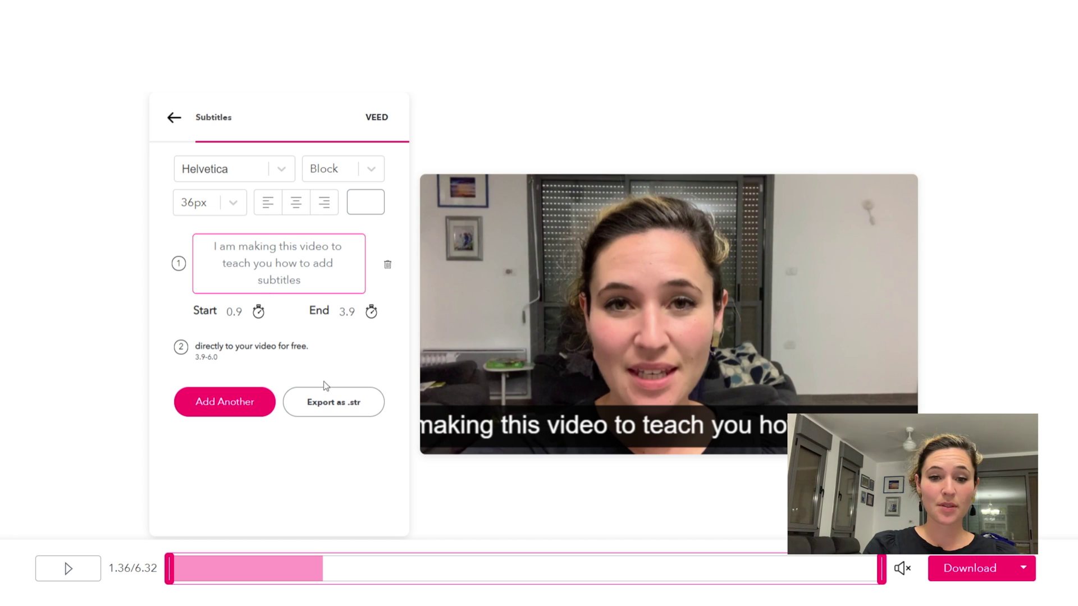
{"action": "left_click", "coordinate": [283, 169]}
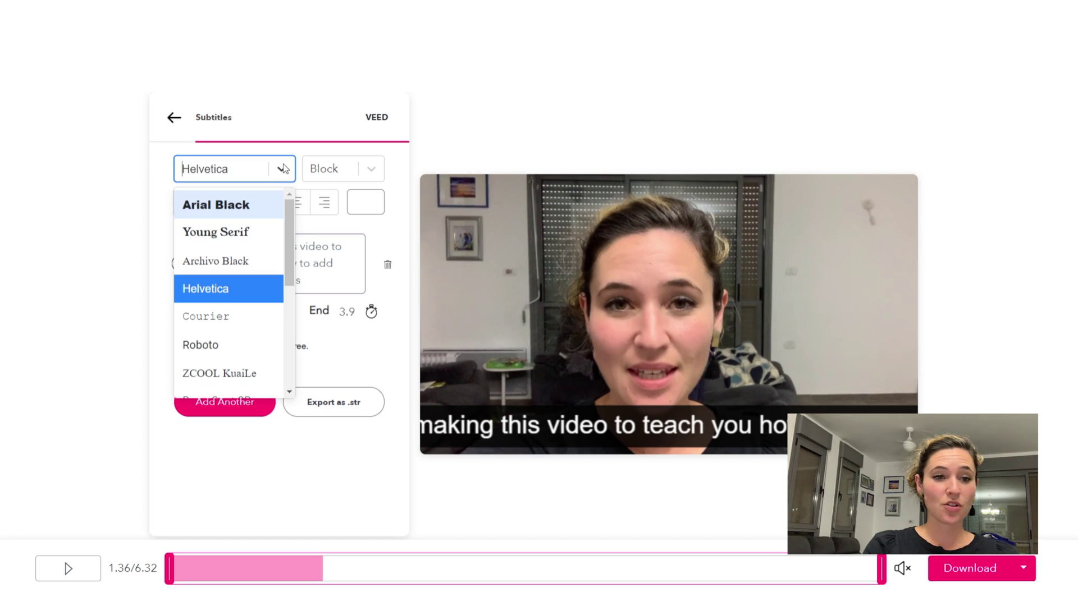
{"action": "left_click", "coordinate": [240, 203]}
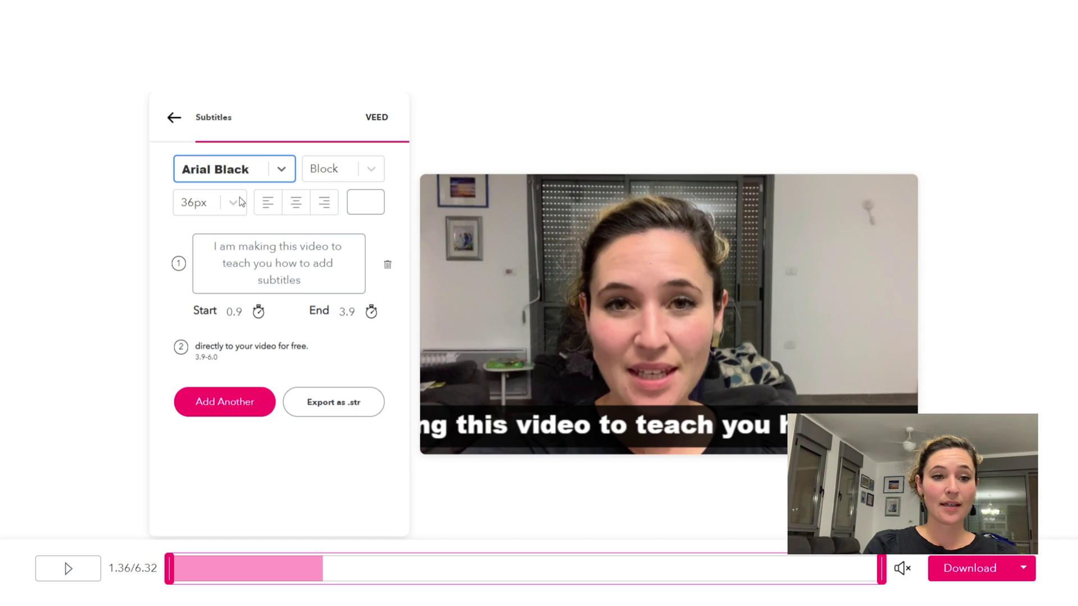
{"action": "left_click", "coordinate": [233, 207]}
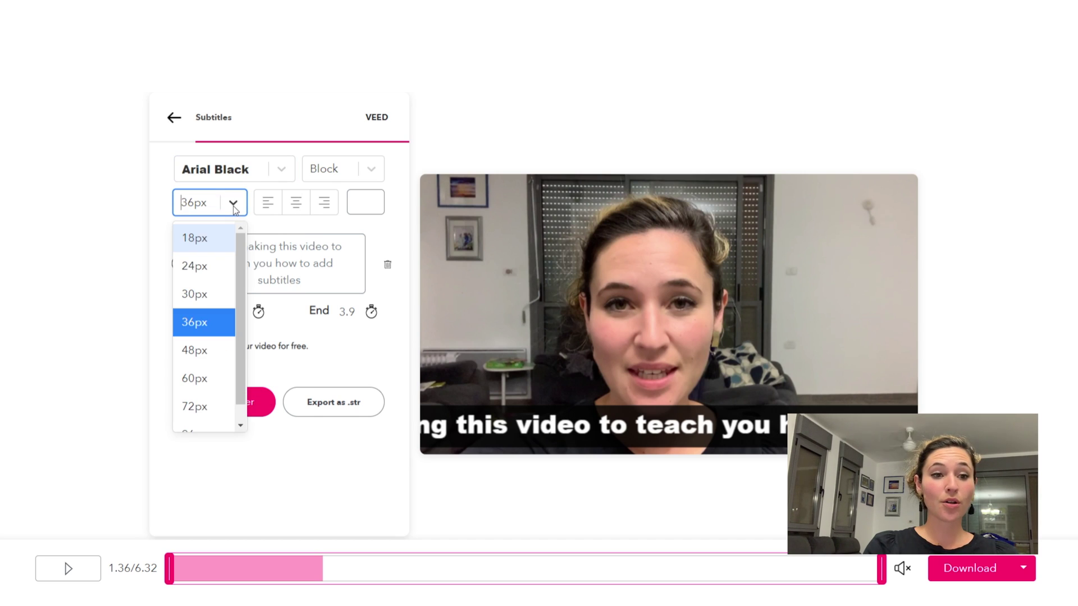
{"action": "left_click", "coordinate": [199, 239]}
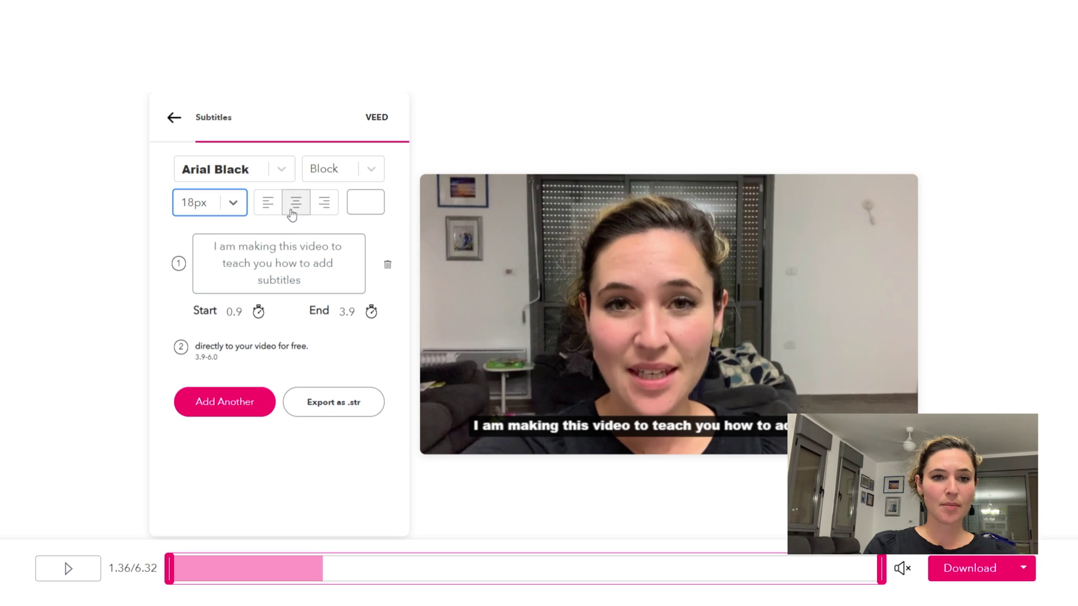
- Preview the Normal and Outline subtitle styles and set the style to Super
{"action": "left_click", "coordinate": [371, 173]}
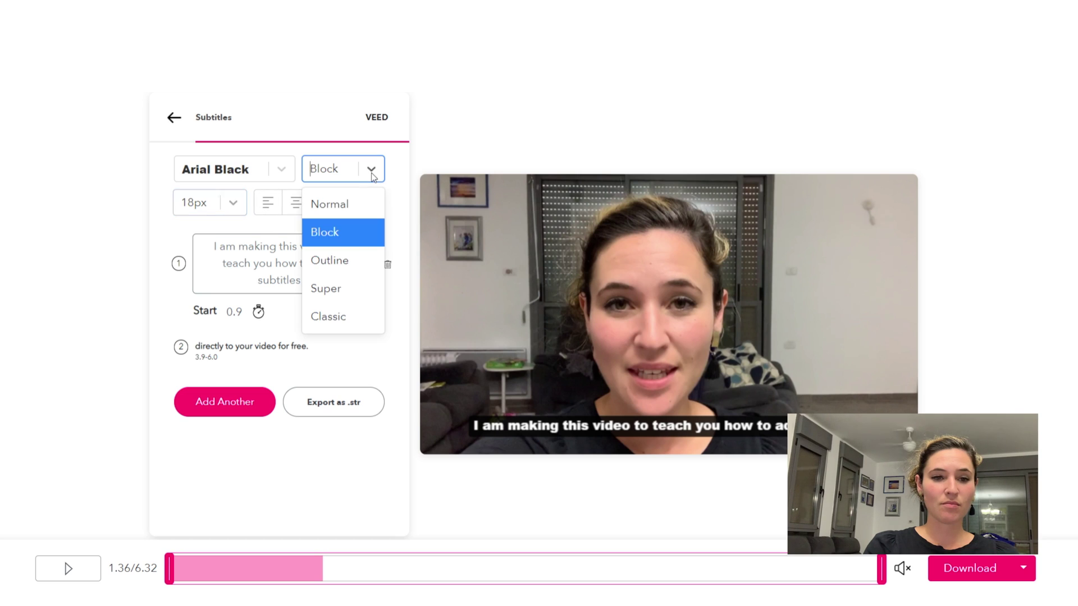
{"action": "left_click", "coordinate": [343, 210]}
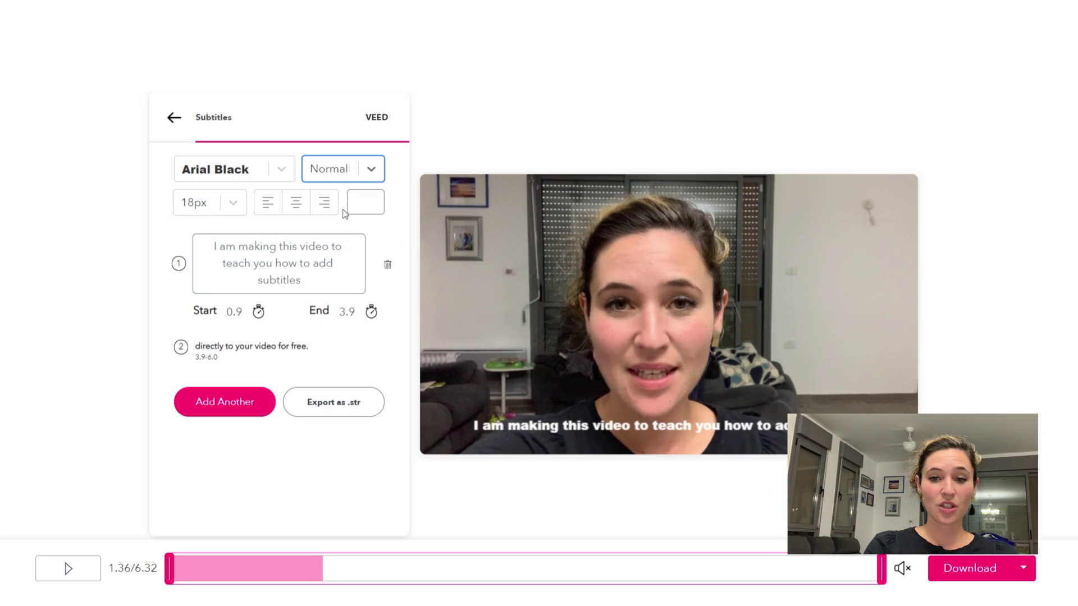
{"action": "left_click", "coordinate": [371, 169]}
{"action": "left_click", "coordinate": [348, 261]}
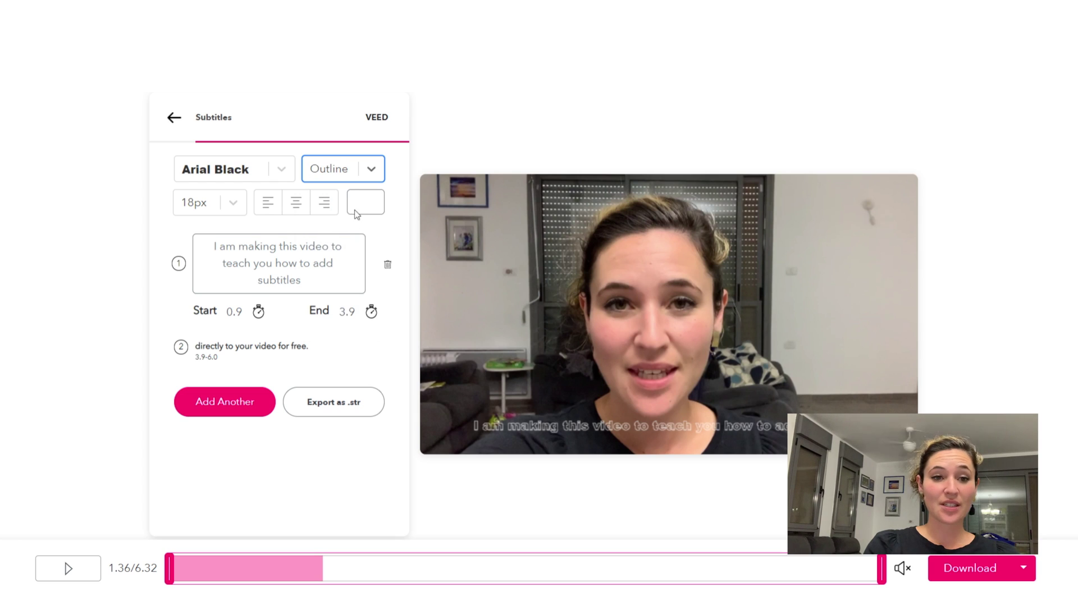
{"action": "left_click", "coordinate": [371, 170]}
{"action": "left_click", "coordinate": [337, 286]}
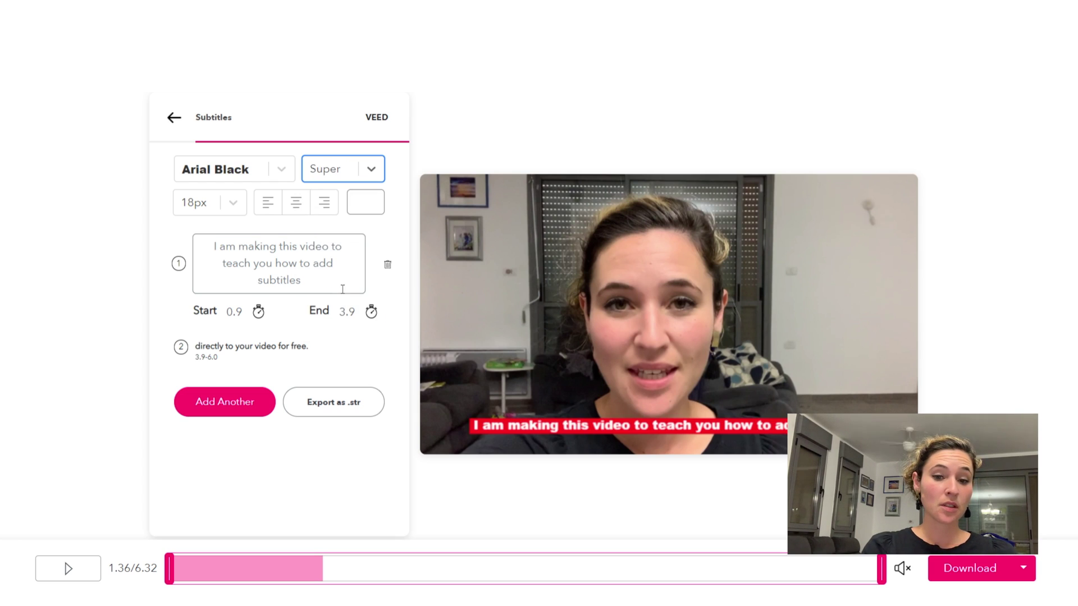
- Set the subtitle text colour to black (#000000)
{"action": "left_click", "coordinate": [374, 206]}
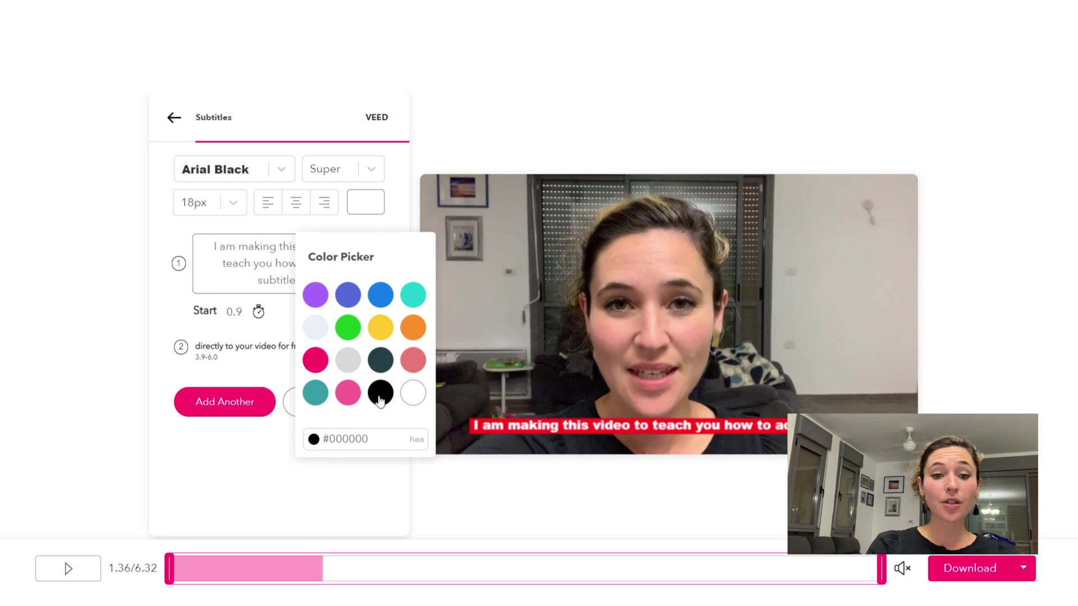
{"action": "left_click", "coordinate": [379, 397]}
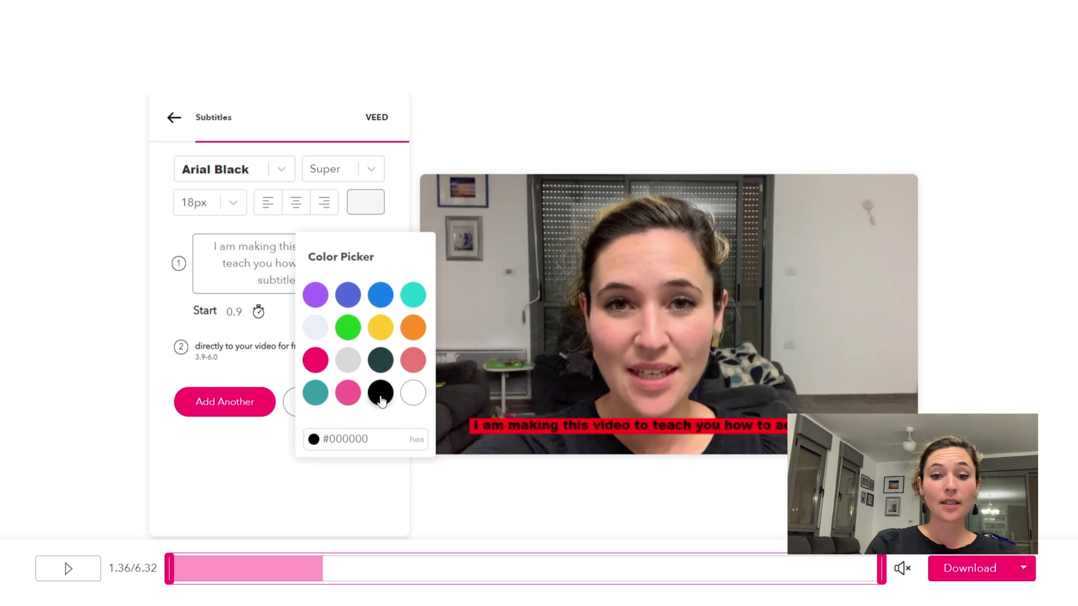
{"action": "left_click", "coordinate": [254, 490]}
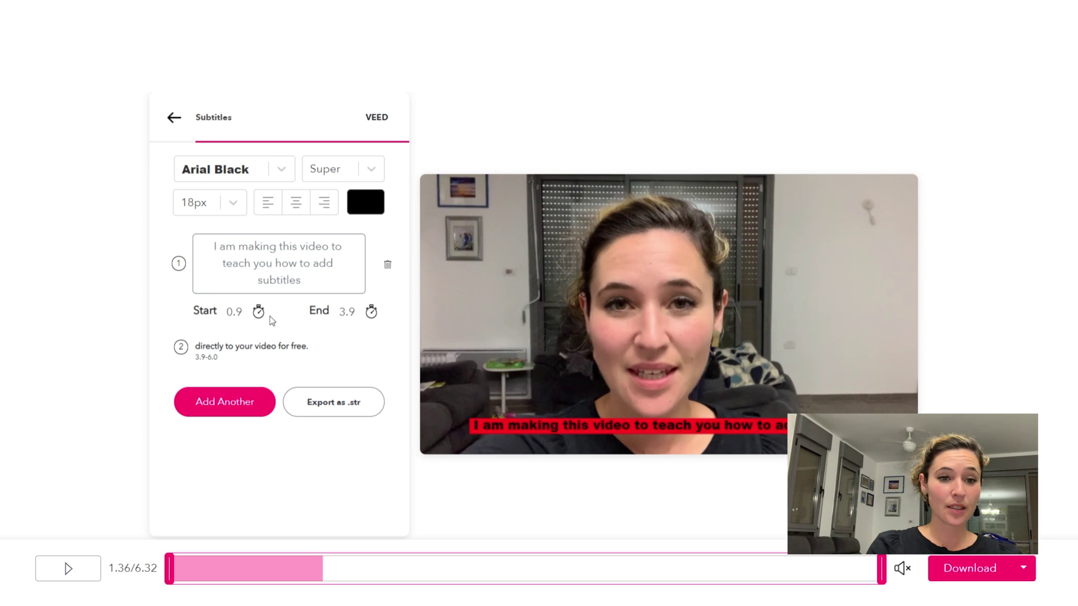
- Set the first subtitle's end time to 2
{"action": "double_click", "coordinate": [356, 316]}
{"action": "type", "text": "2"}
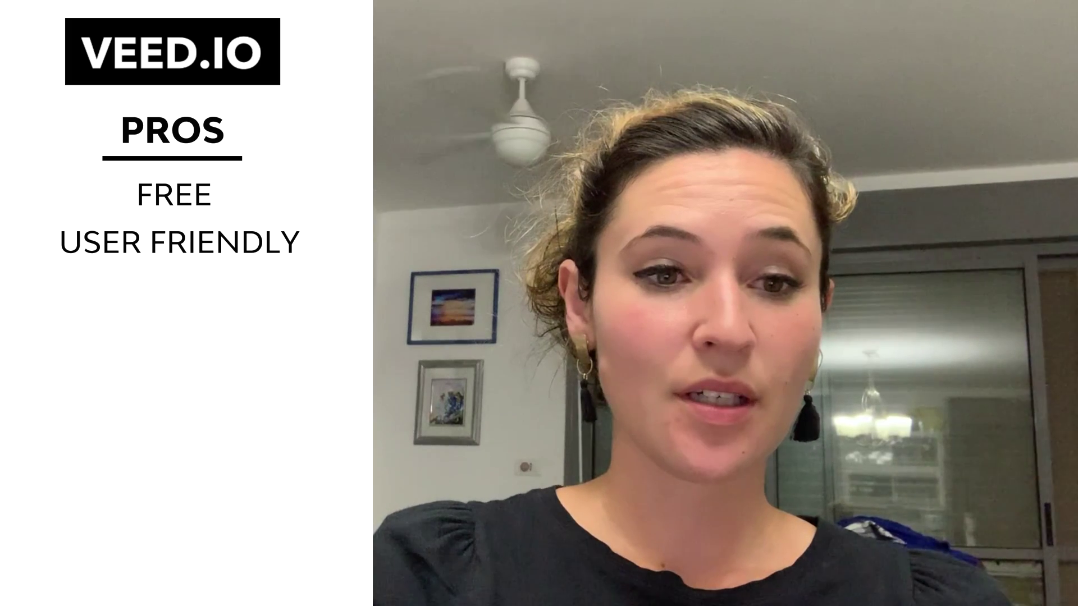